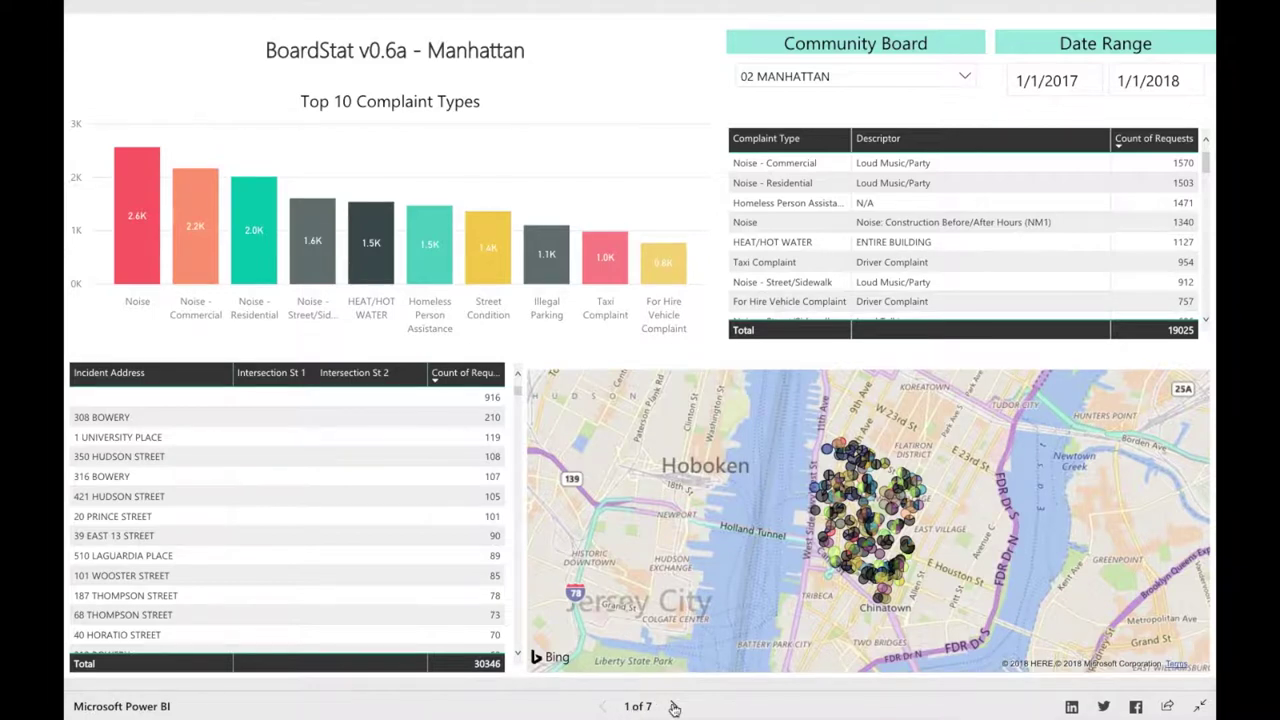
Step through the report pages, view the page list, and view the report's sharing link
left_click(675, 706)
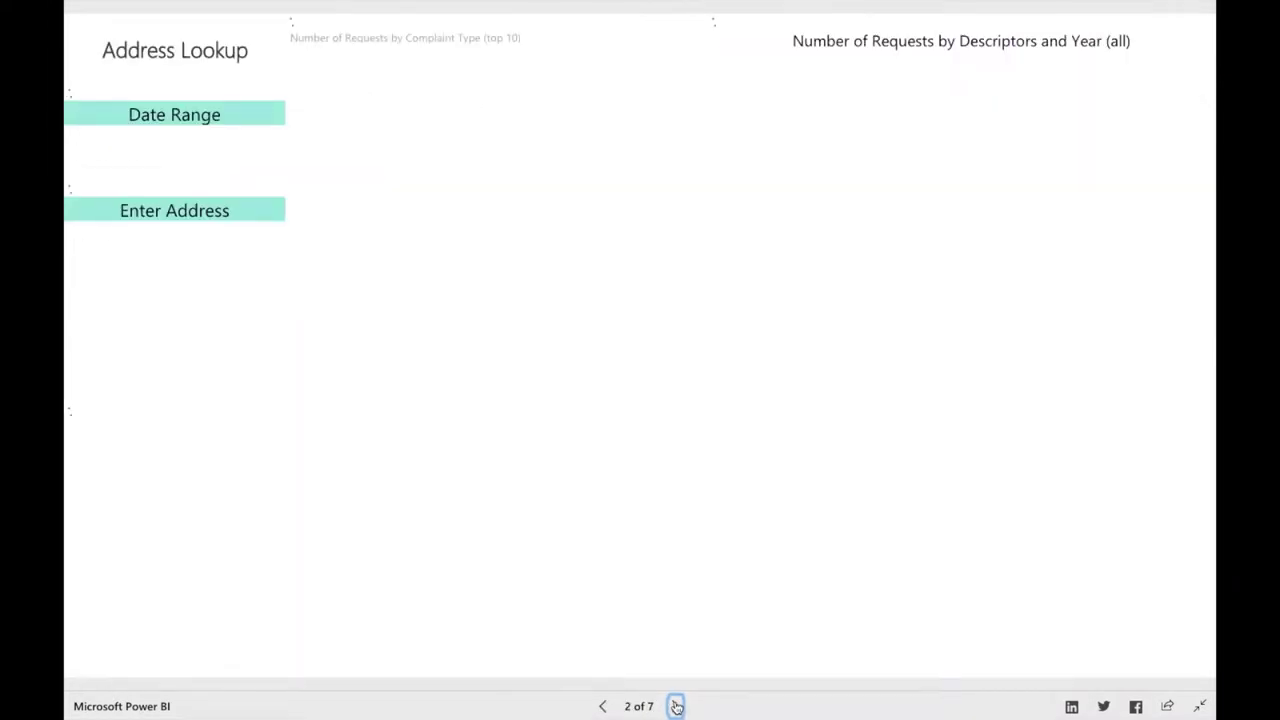
left_click(604, 707)
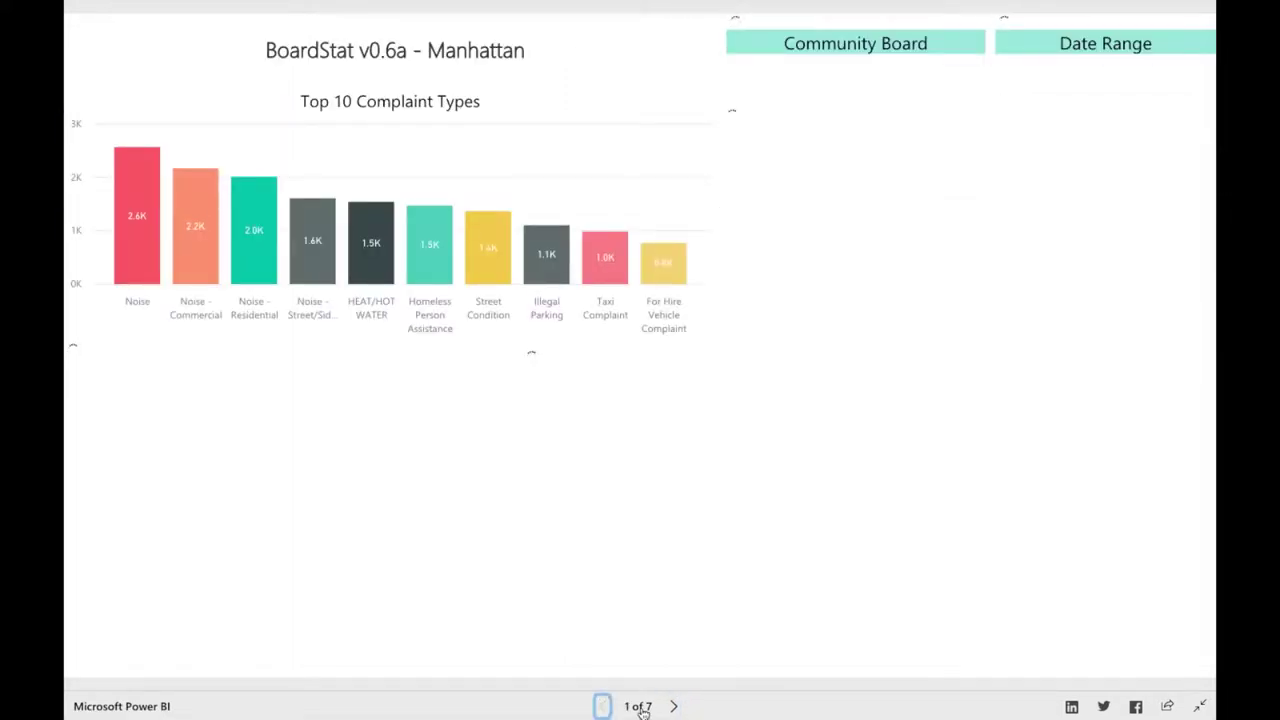
left_click(640, 707)
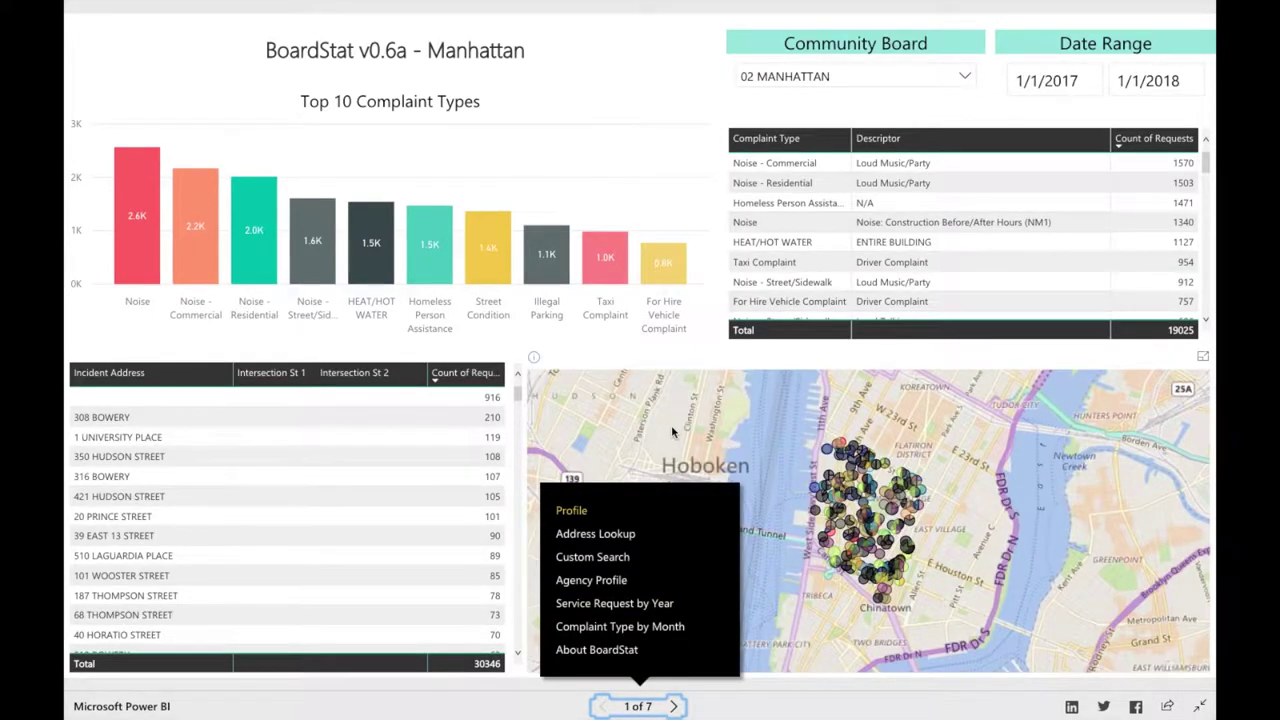
left_click(640, 707)
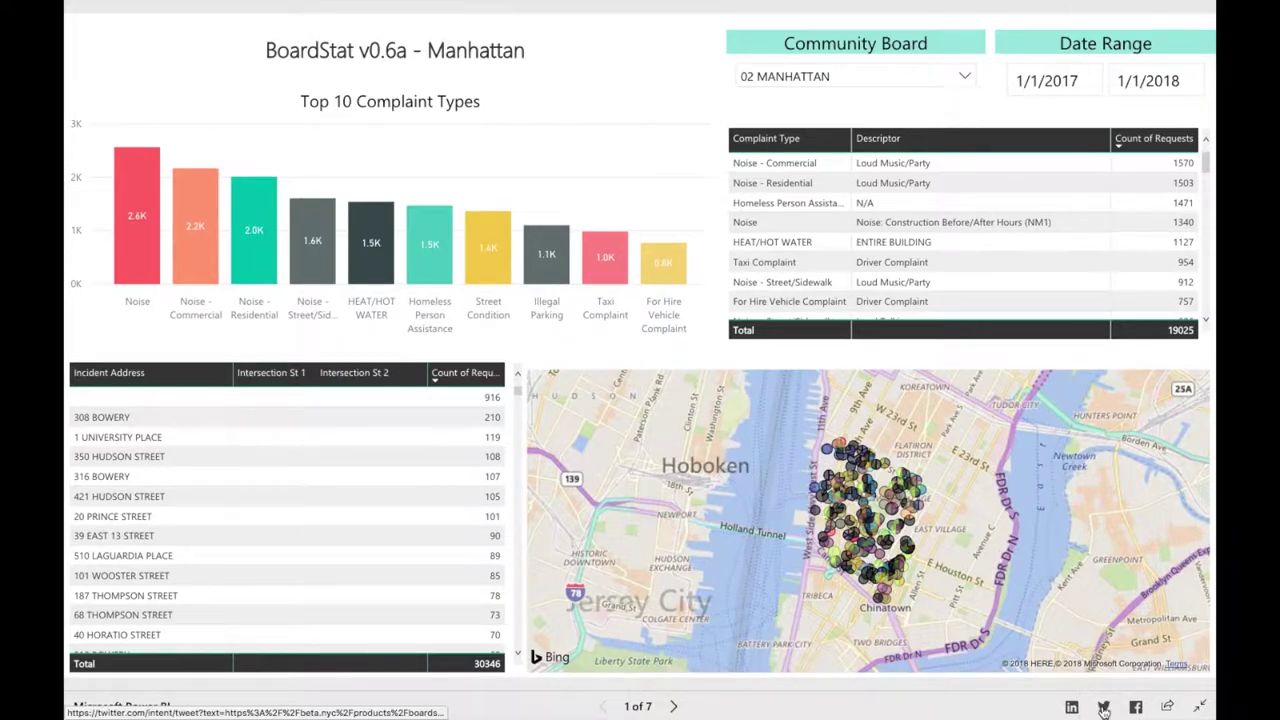
left_click(1167, 708)
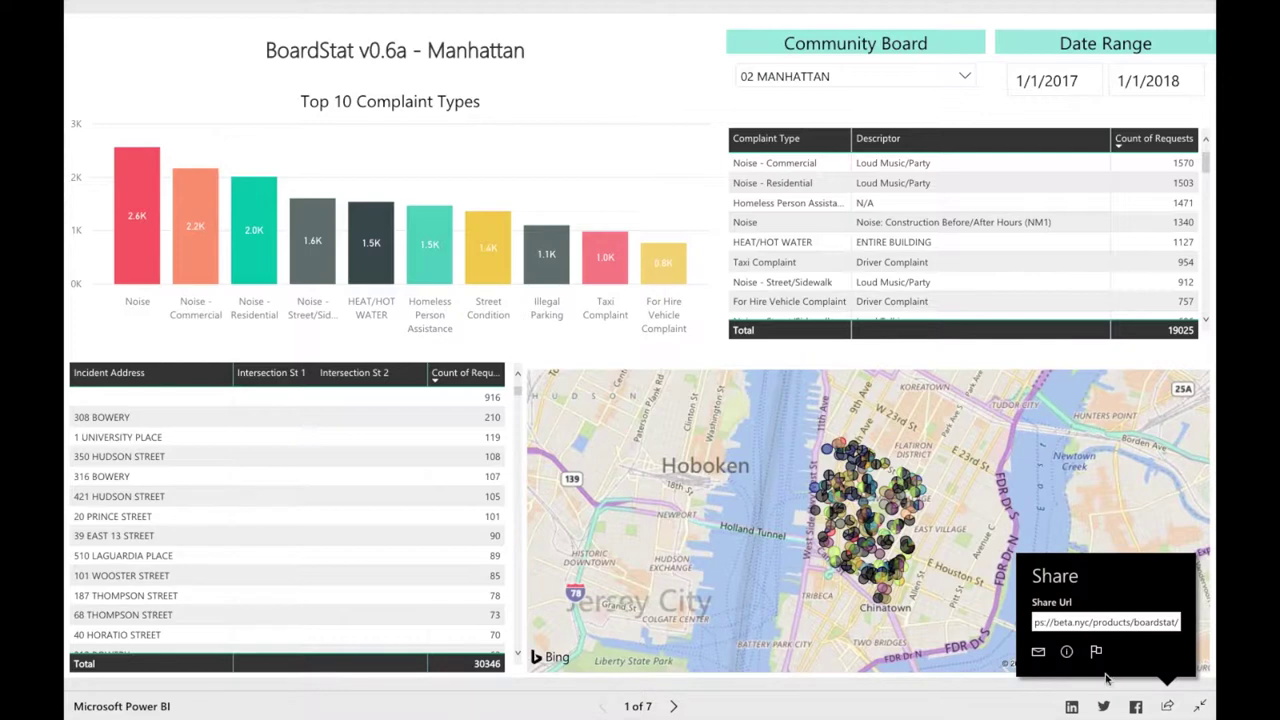
left_click(1167, 706)
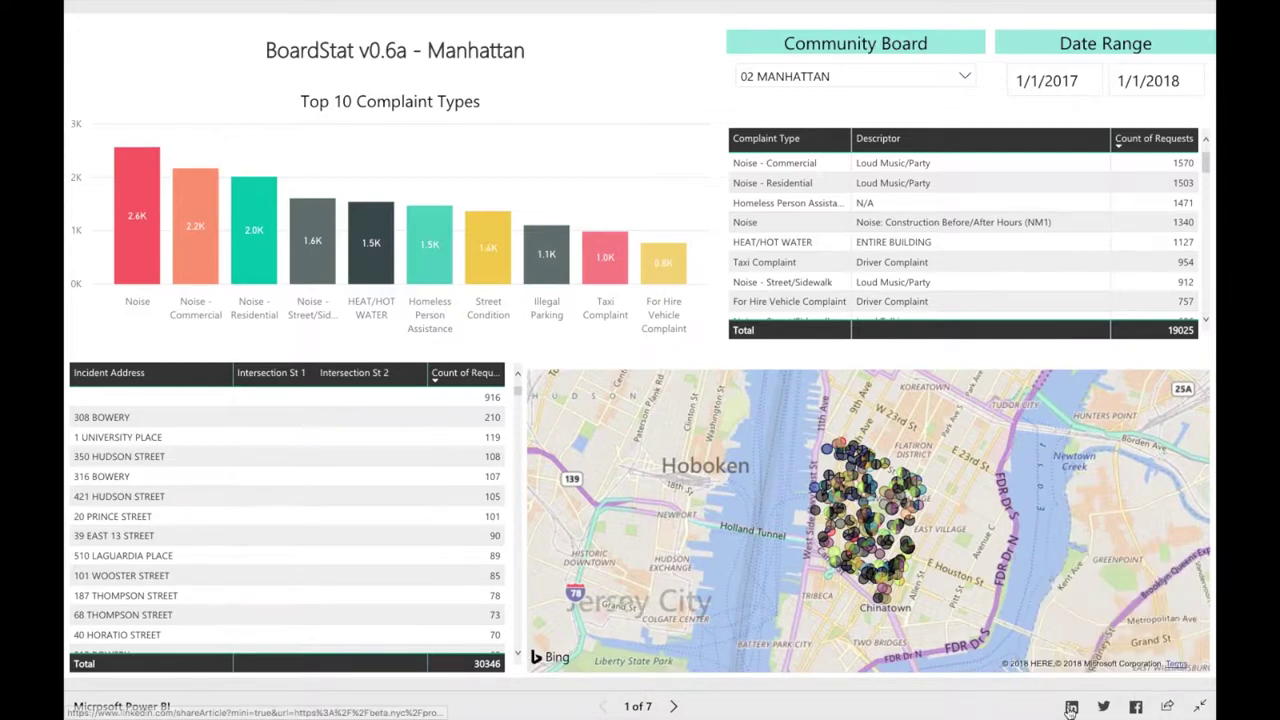
Leave and re-enter full-screen view twice, ending with the report full screen
left_click(1202, 707)
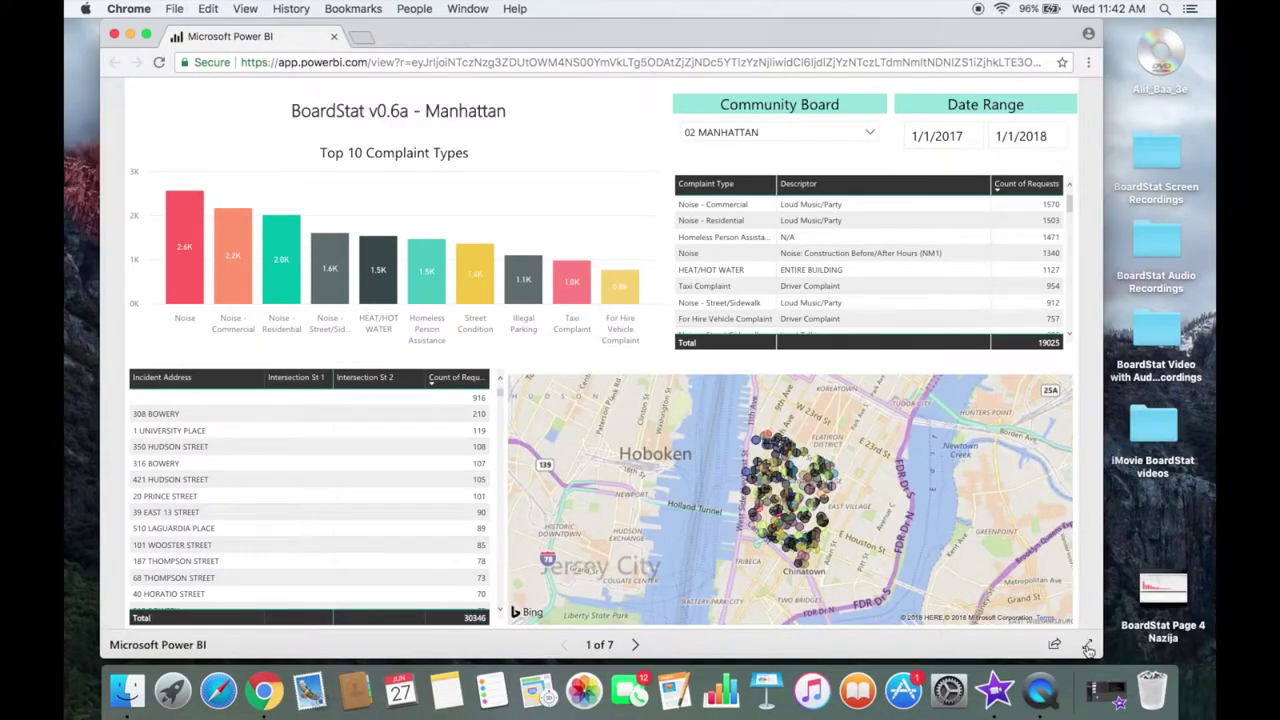
left_click(1088, 648)
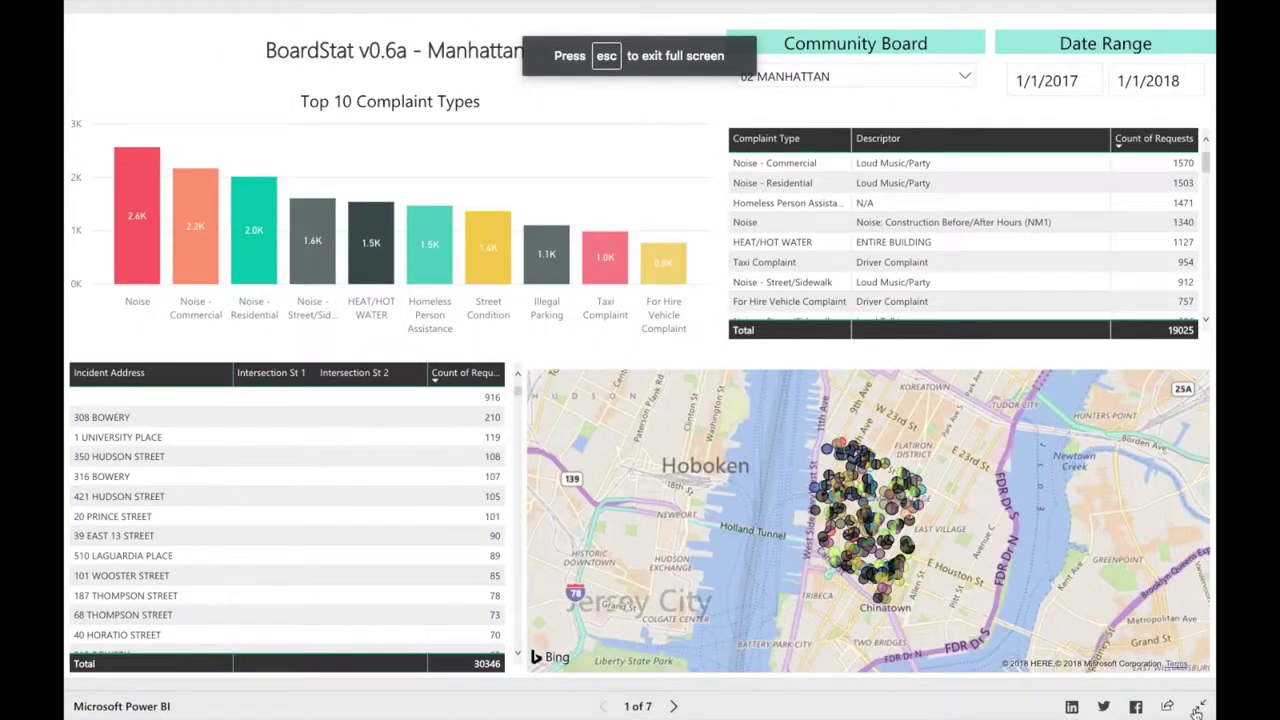
left_click(1198, 710)
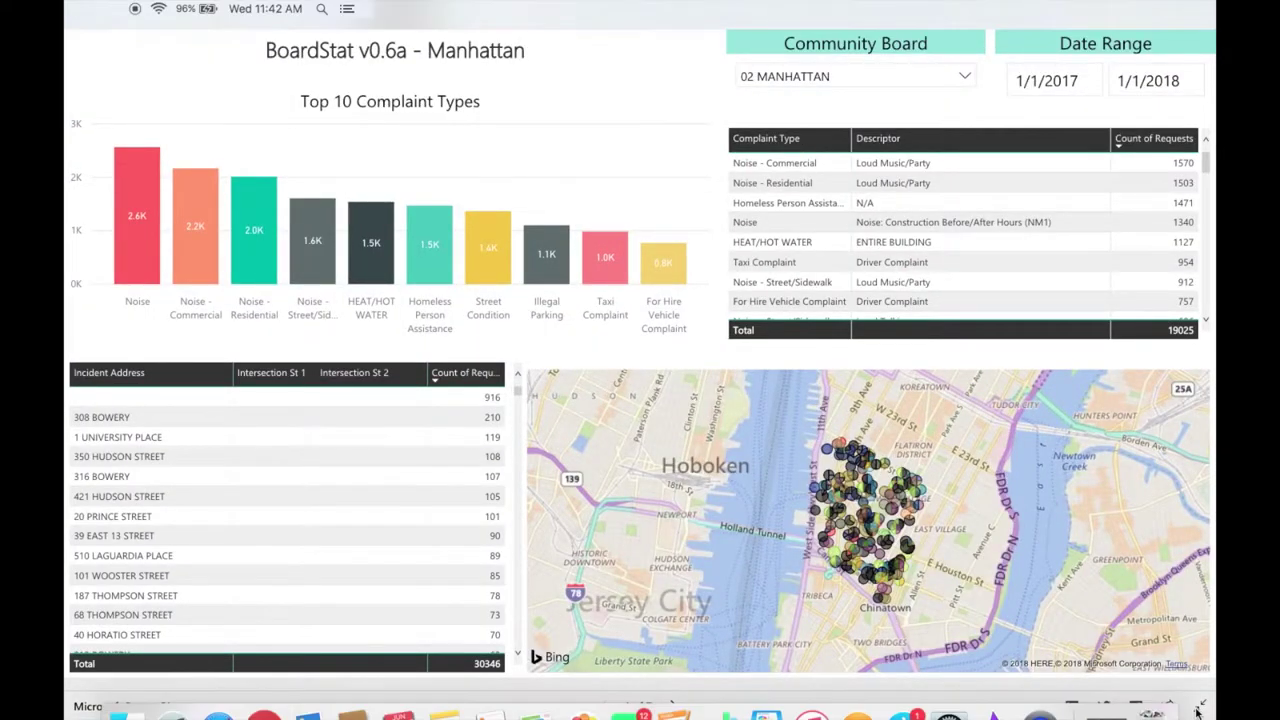
left_click(1088, 645)
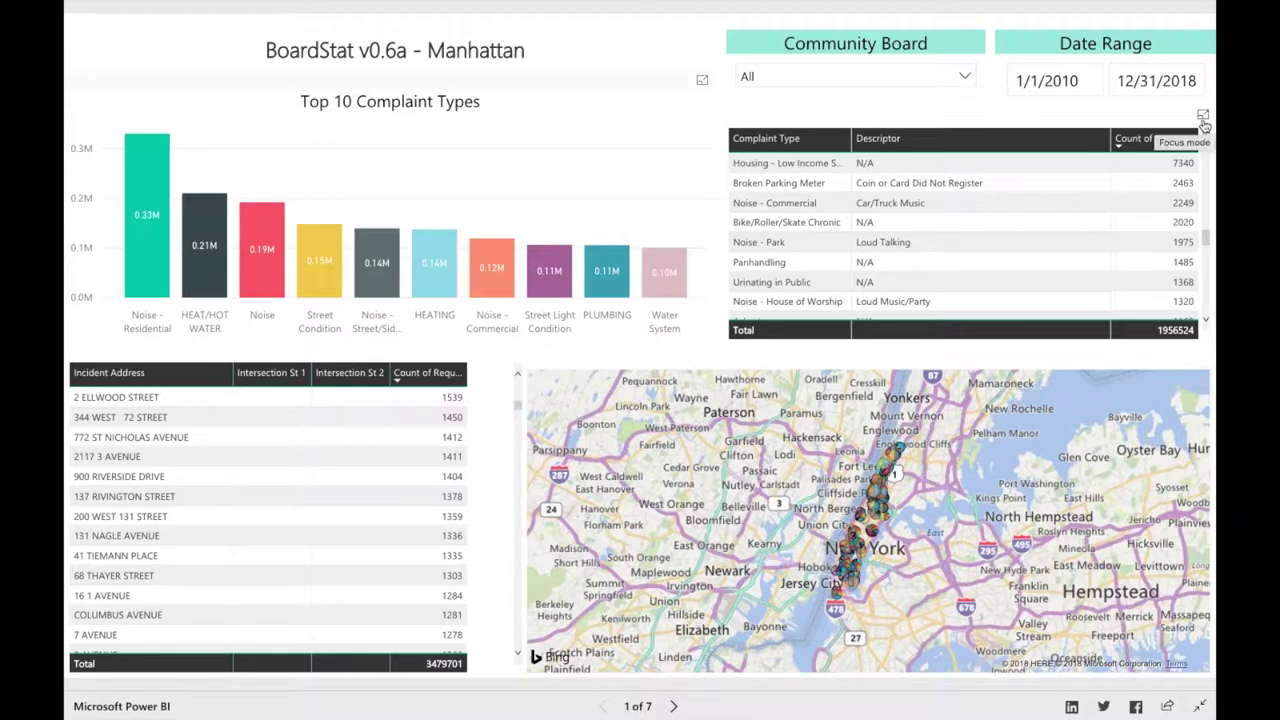
In the Community Board list, preview and then clear 08 BRONX, 64 MANHATTAN and Unspecified MANHATTAN
left_click(962, 76)
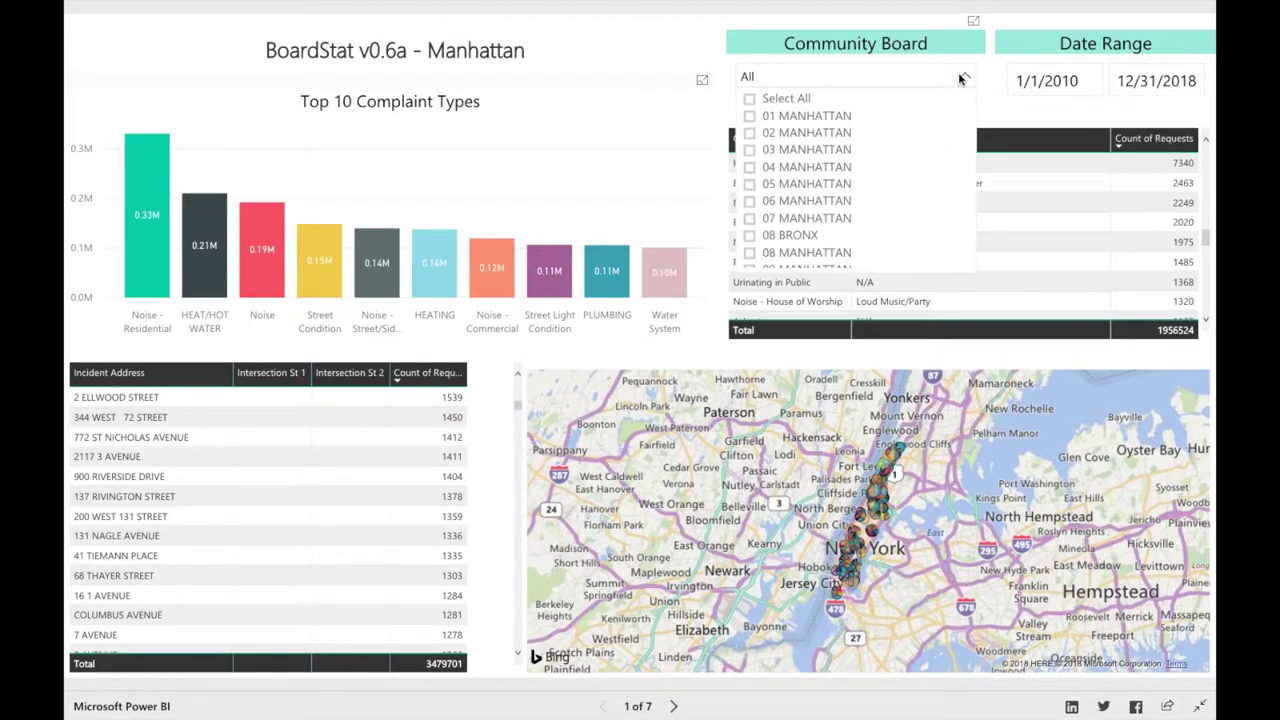
left_click(812, 238)
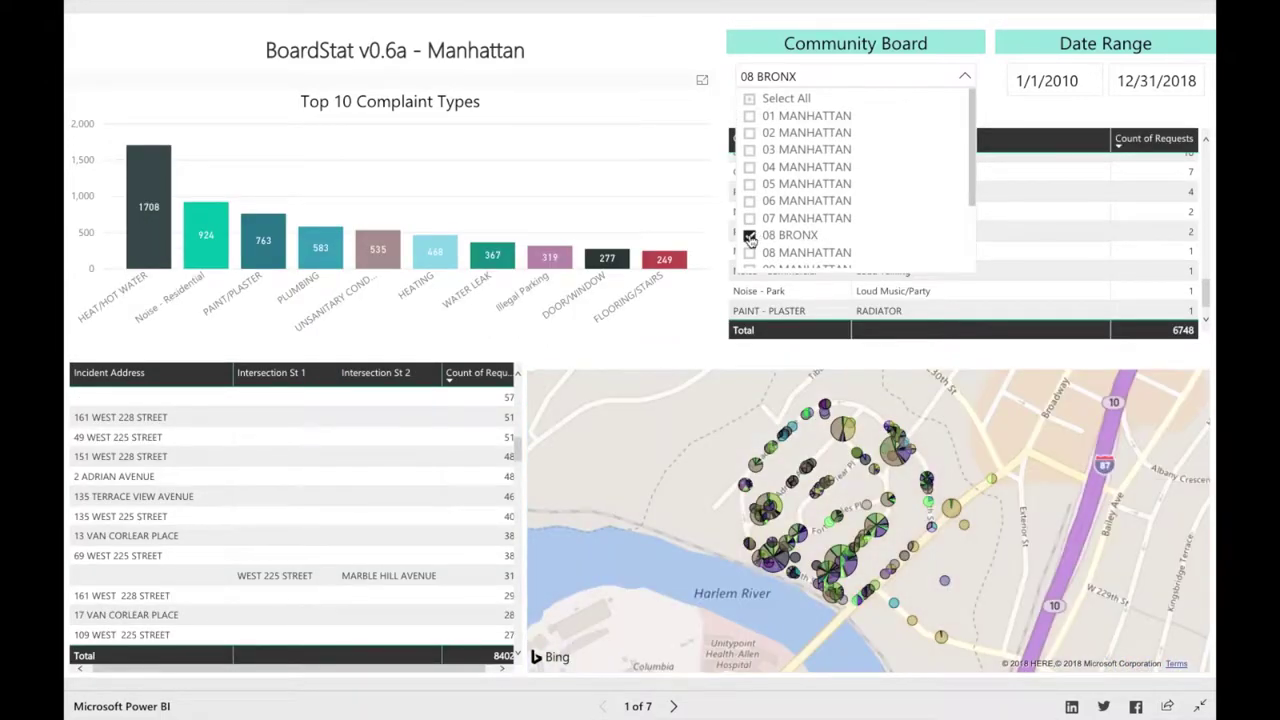
left_click(750, 238)
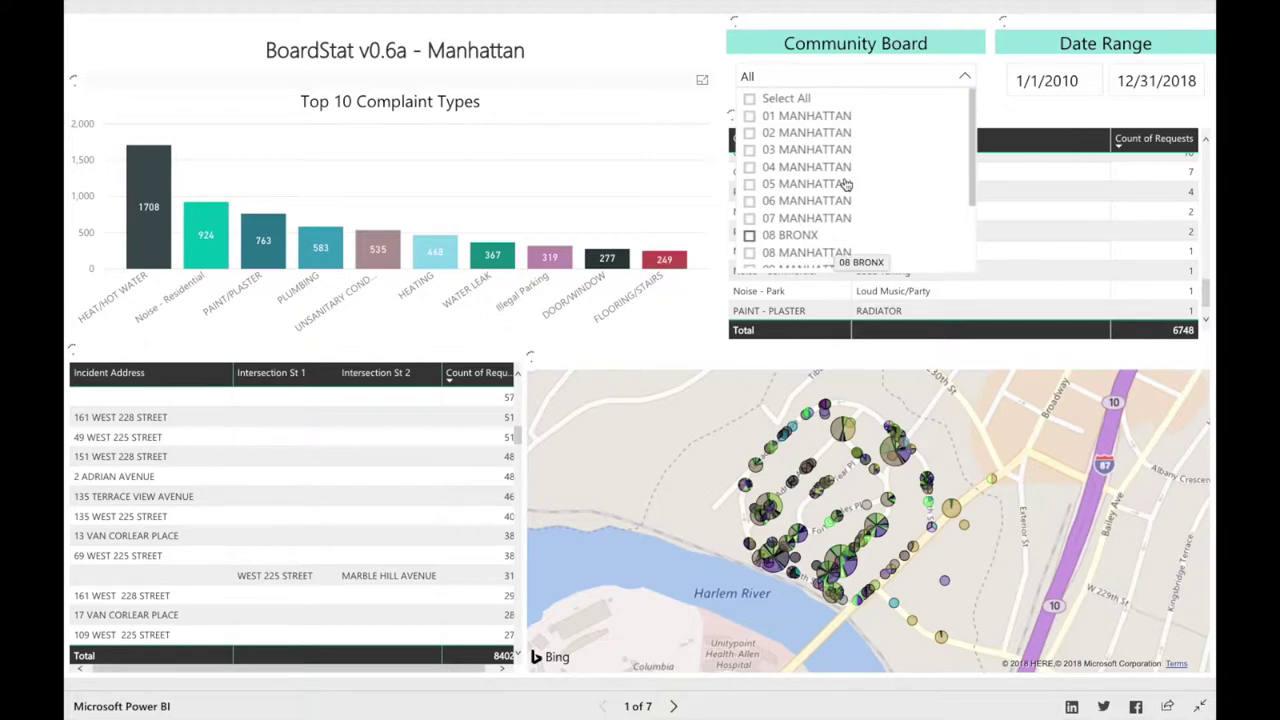
scroll(845, 185, "down", 3)
left_click(772, 245)
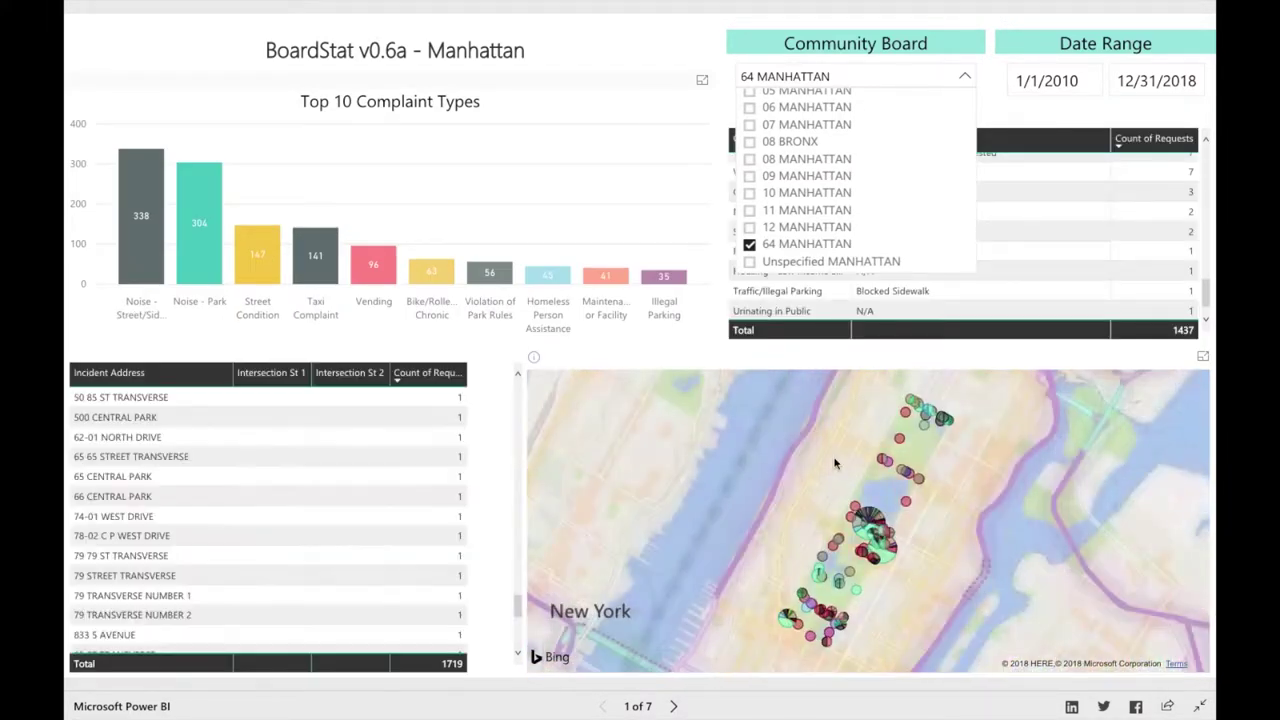
left_click(751, 245)
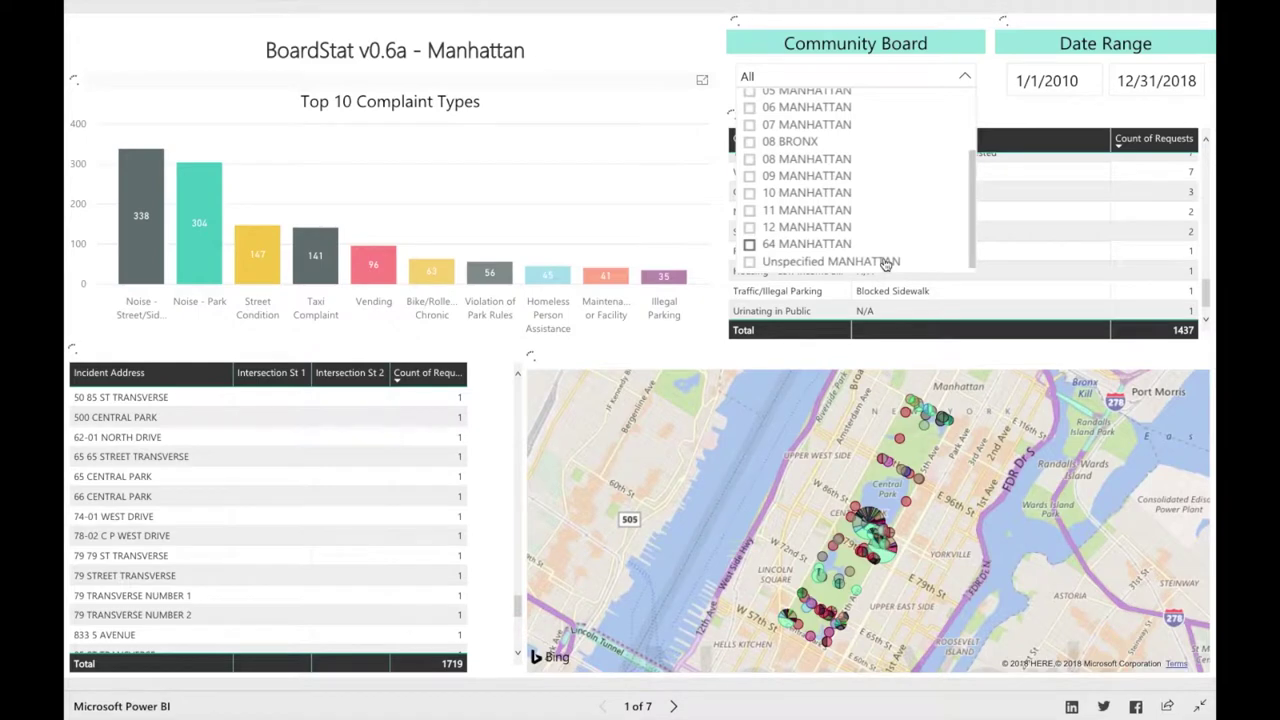
left_click(749, 262)
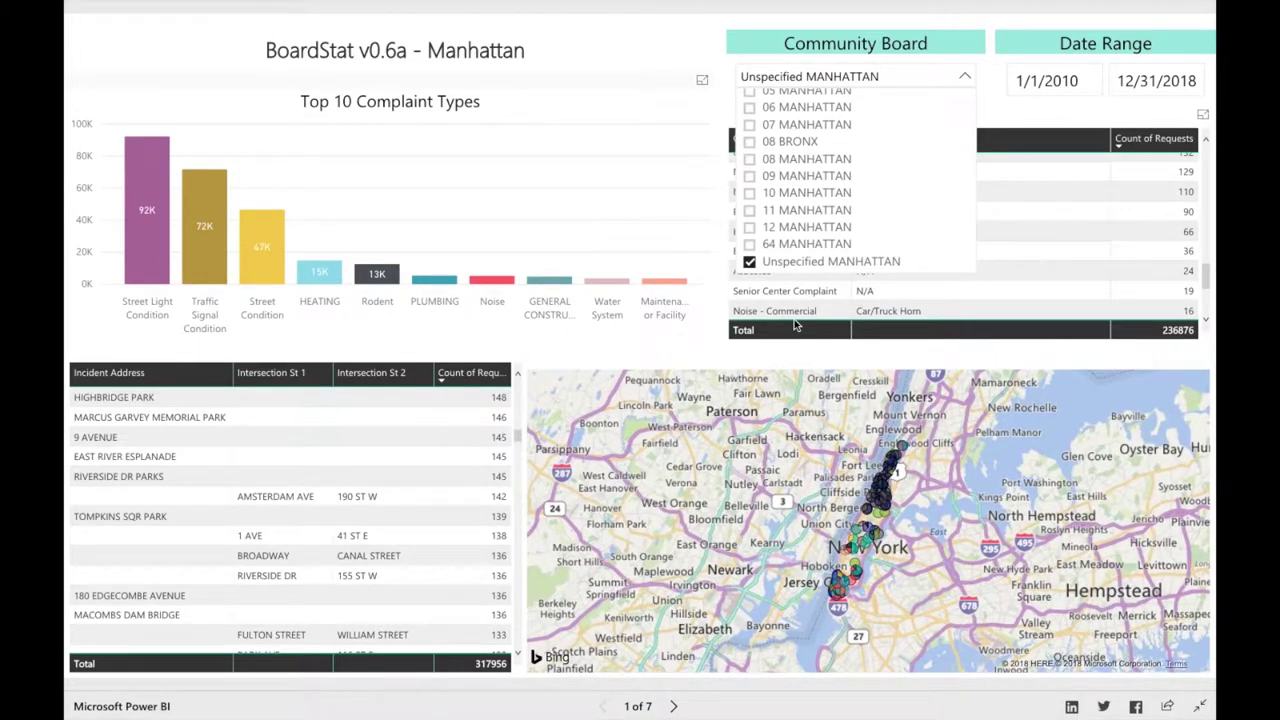
left_click(761, 261)
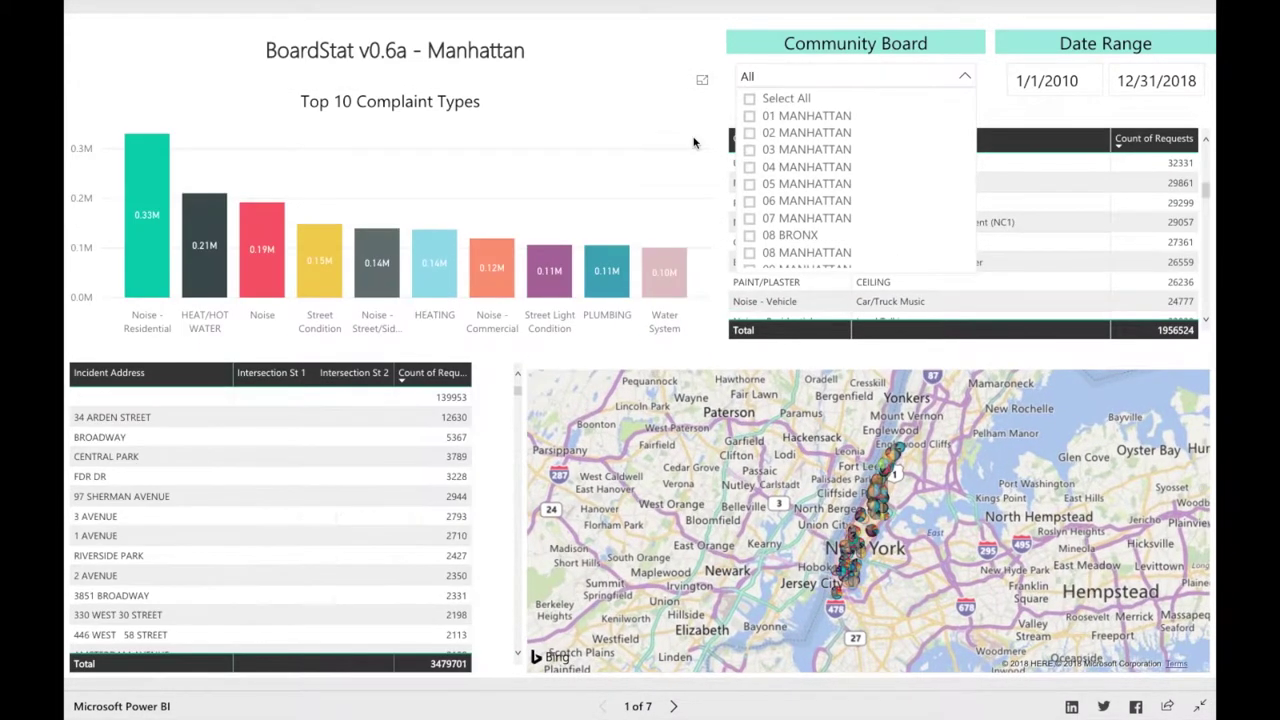
Try 01 and 02 MANHATTAN, toggle Select All on and off, then check only 02 MANHATTAN
left_click(750, 116)
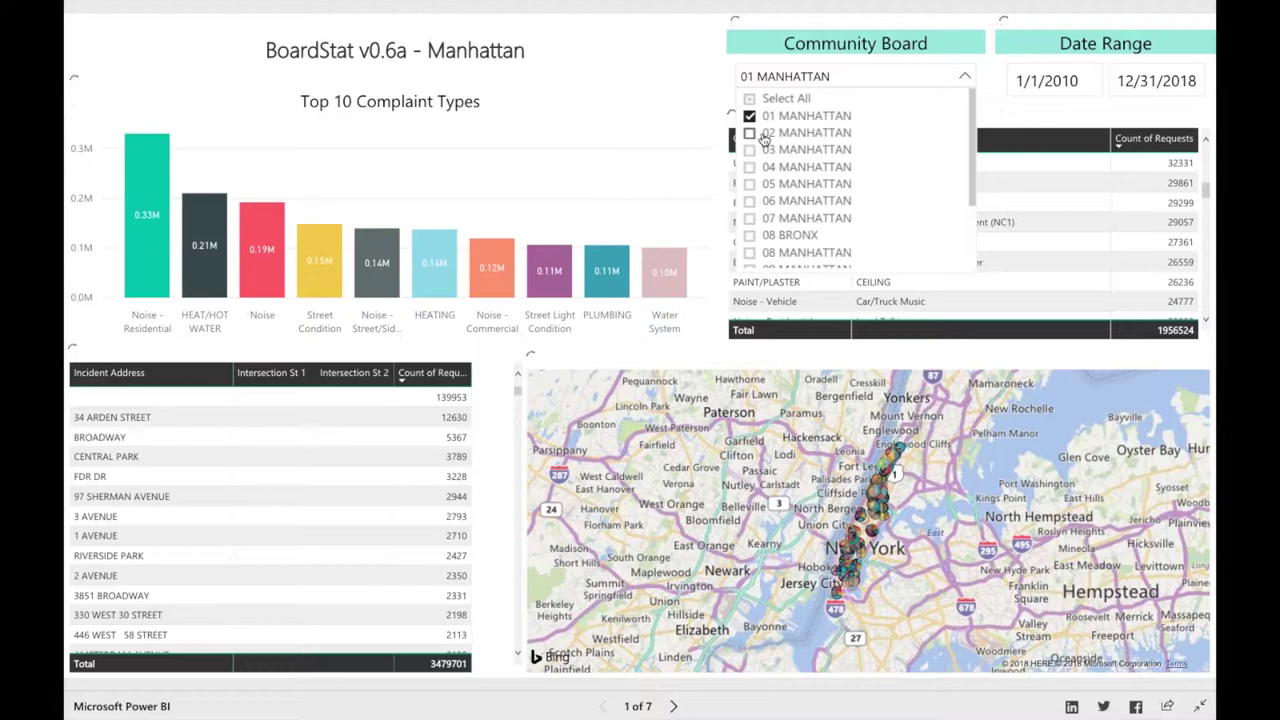
left_click(750, 133)
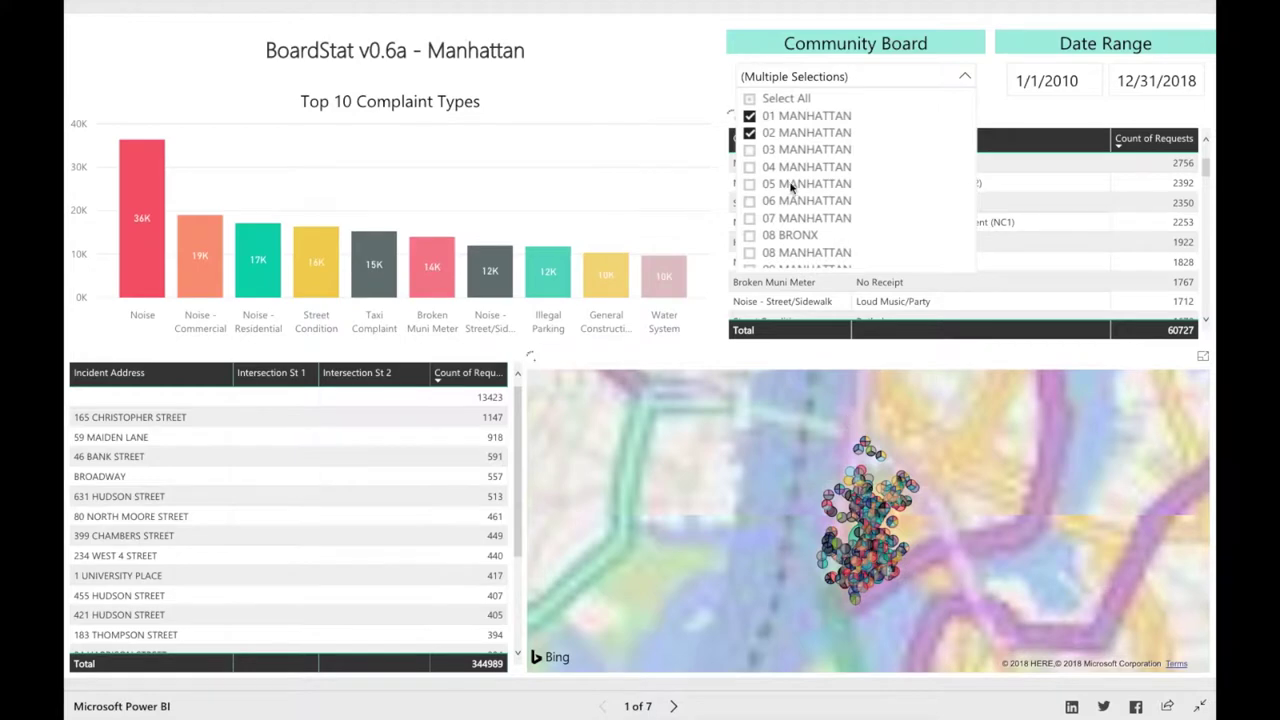
left_click(749, 100)
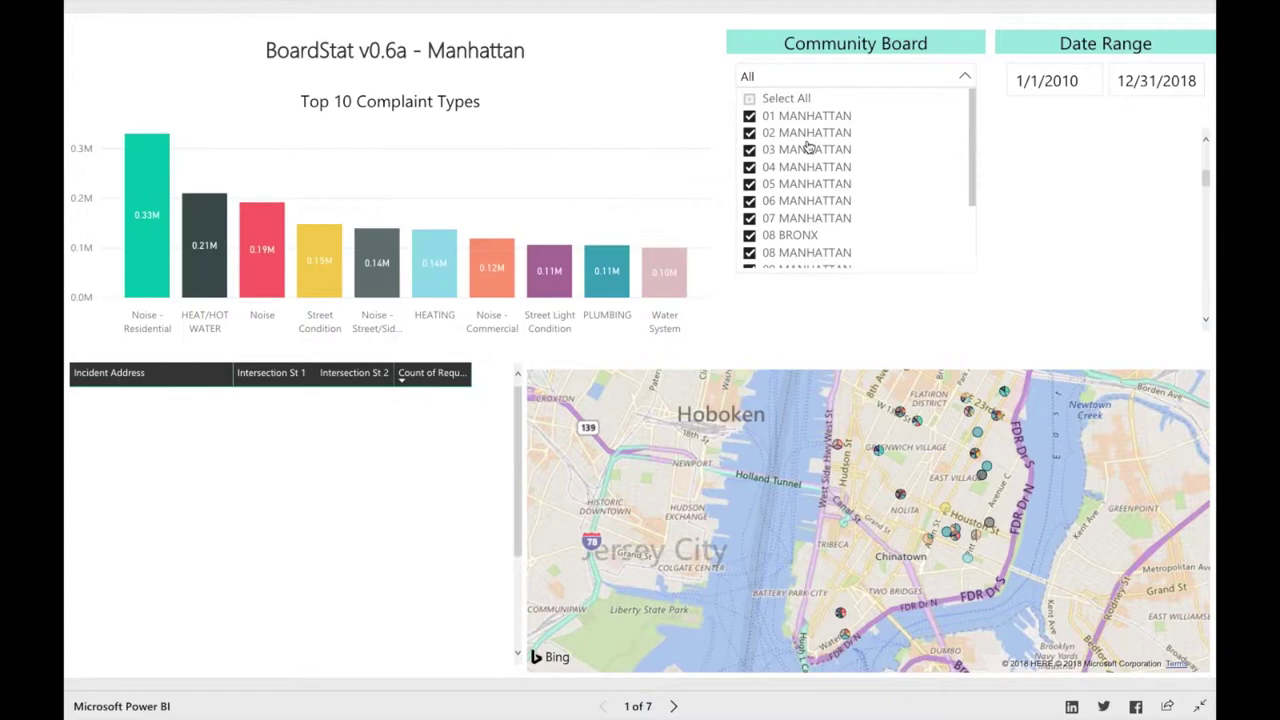
scroll(808, 147, "down", 2)
scroll(775, 118, "up", 2)
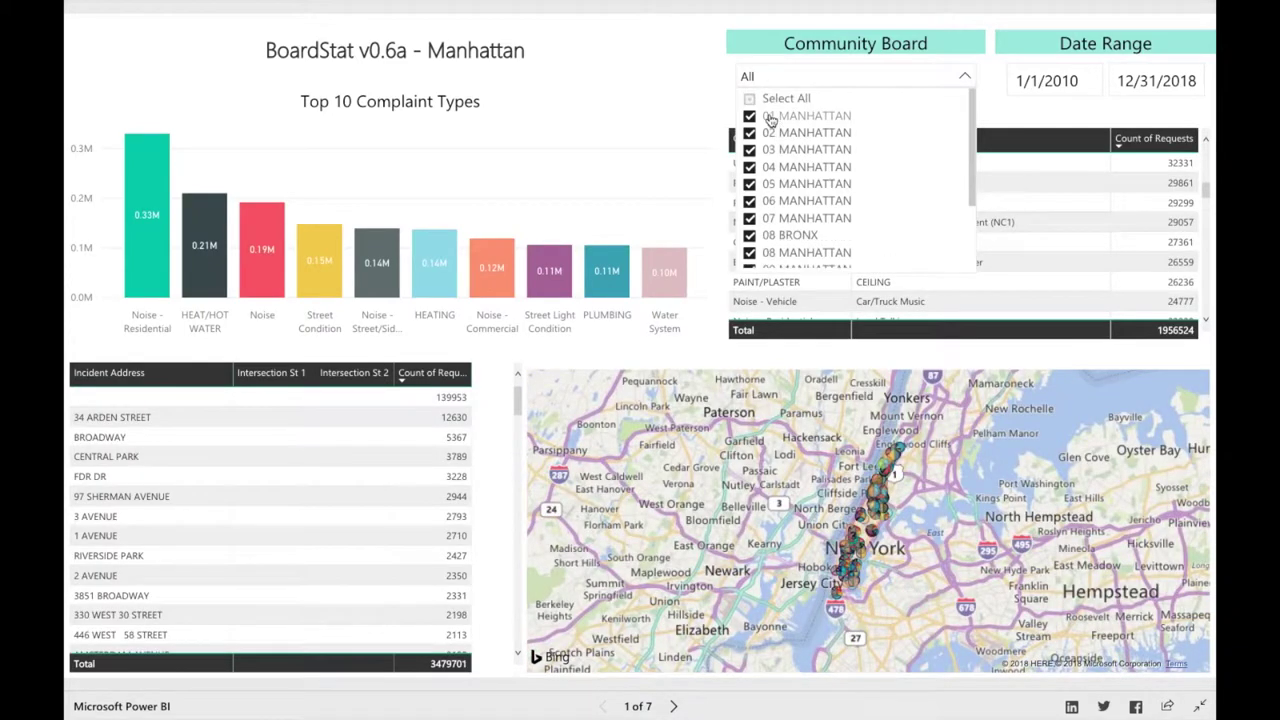
left_click(751, 100)
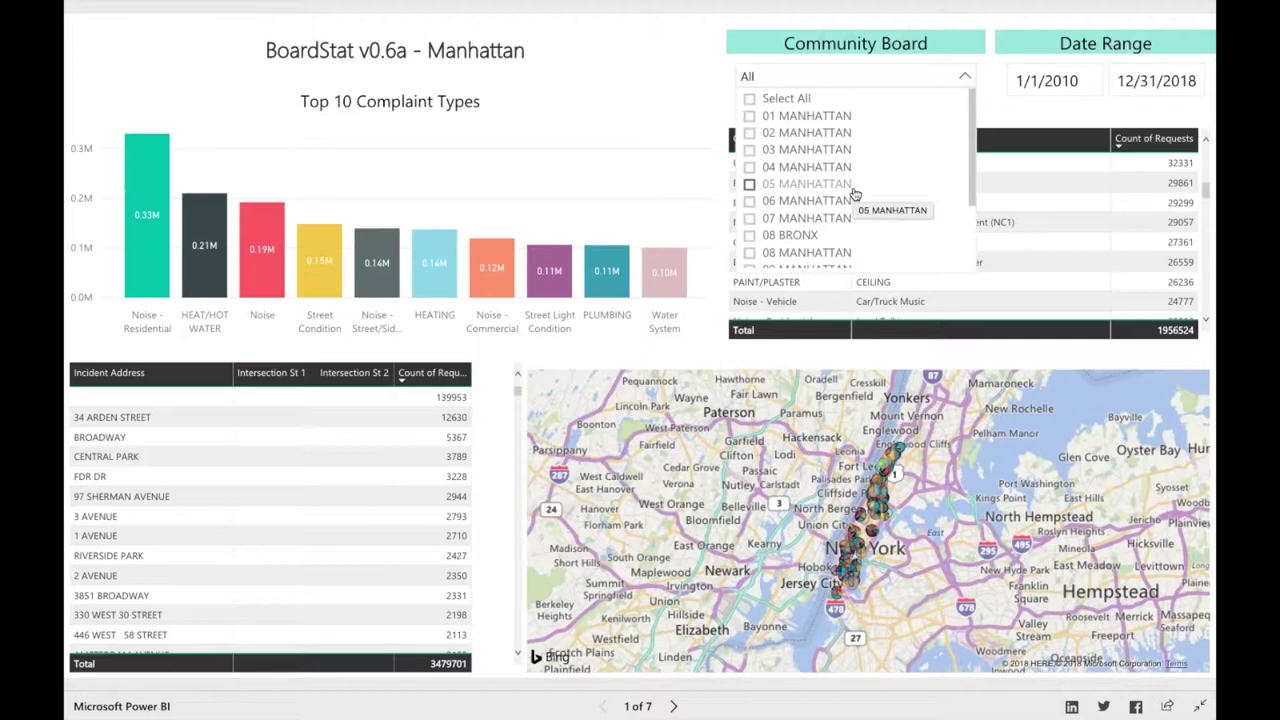
left_click(749, 133)
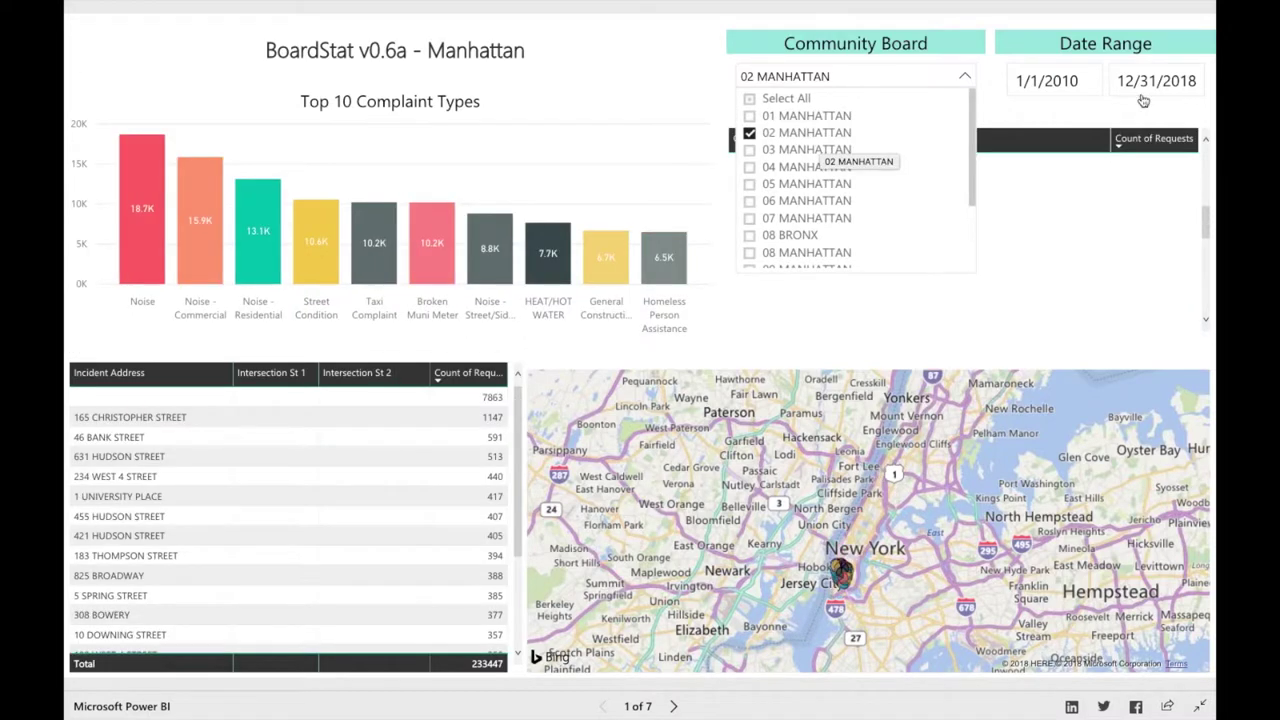
Change the Date Range slicer years so it runs from 1/1/2017 to 12/31/2017
left_click(1088, 94)
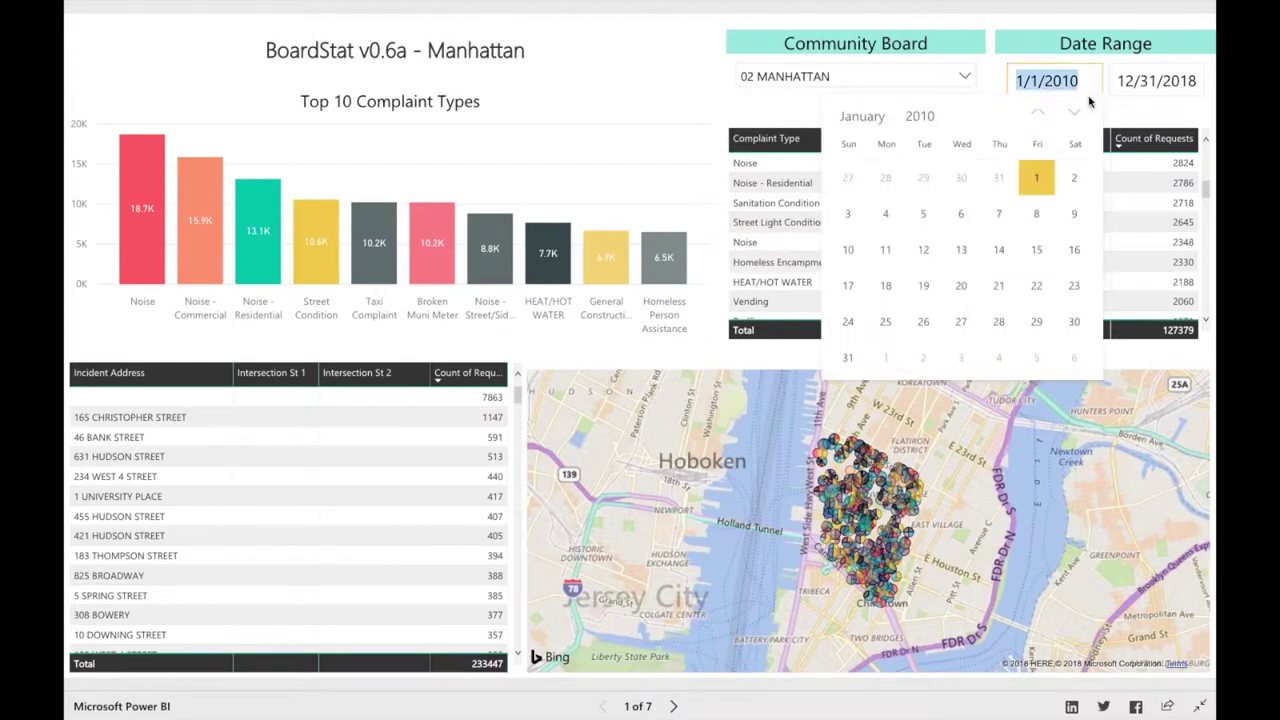
left_click(1138, 114)
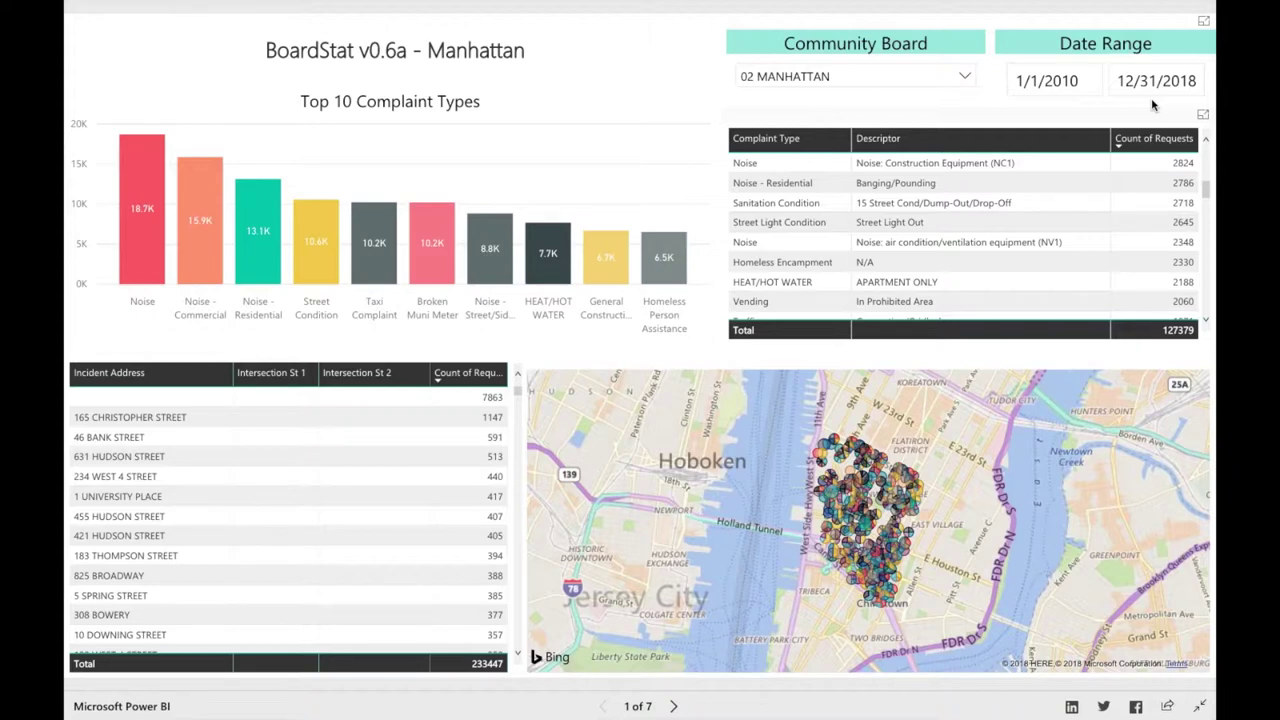
left_click(1173, 82)
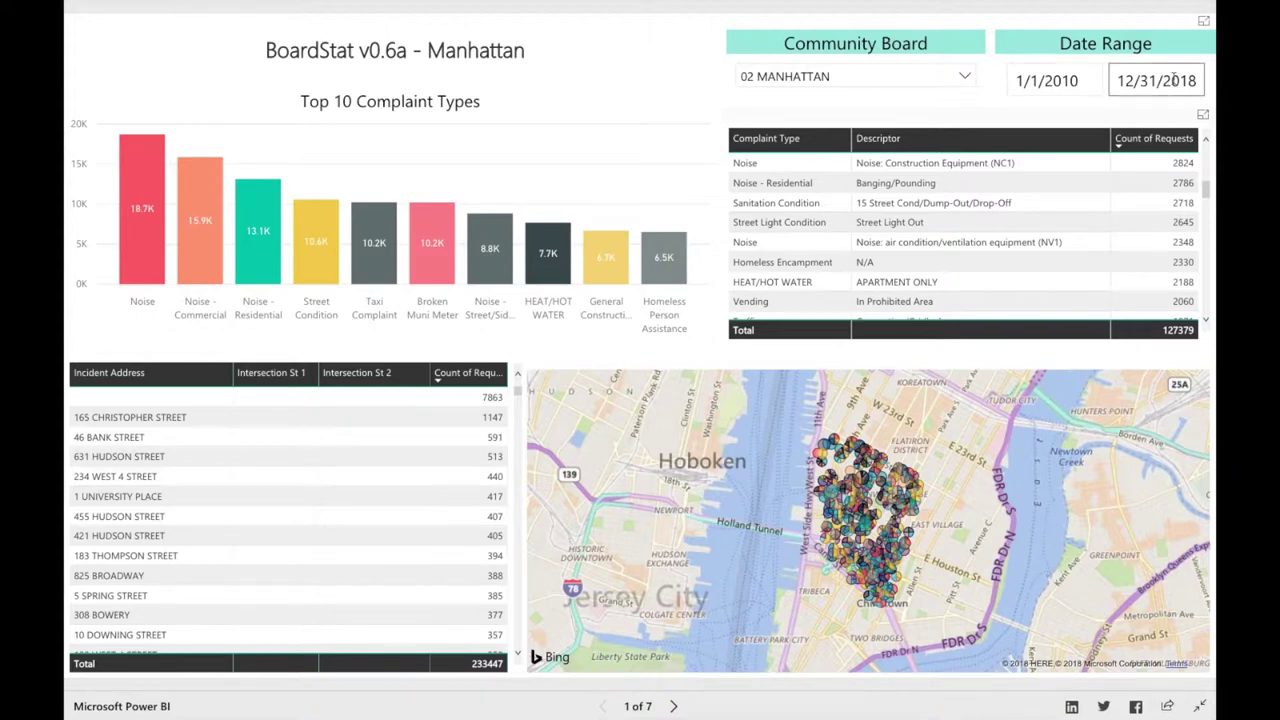
left_click(1092, 82)
key("BackSpace")
type("7")
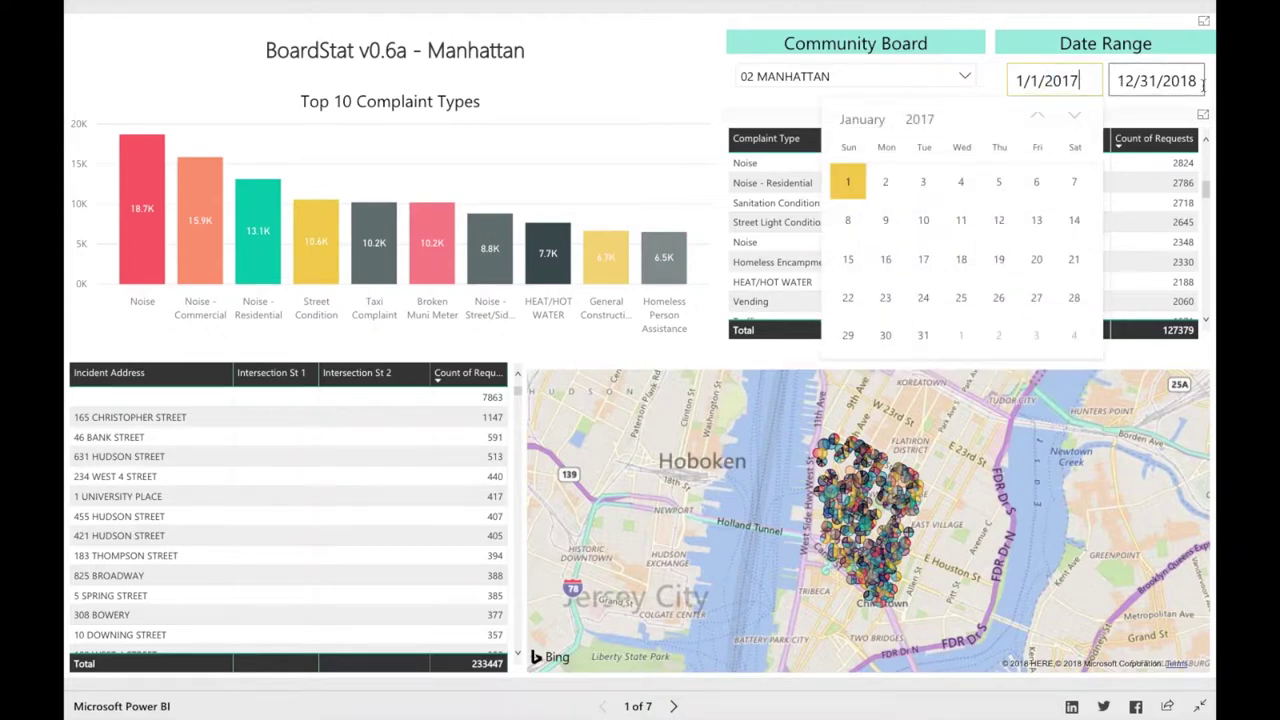
key("Tab")
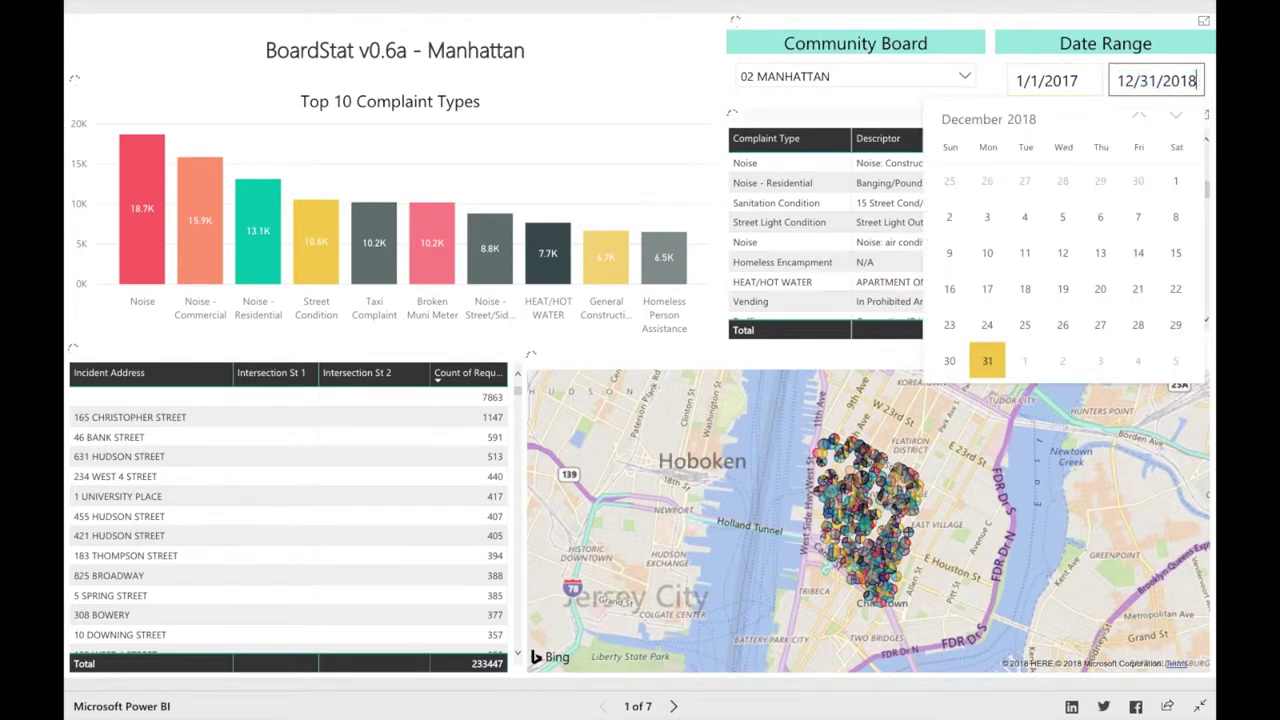
key("BackSpace")
type("7")
key("Return")
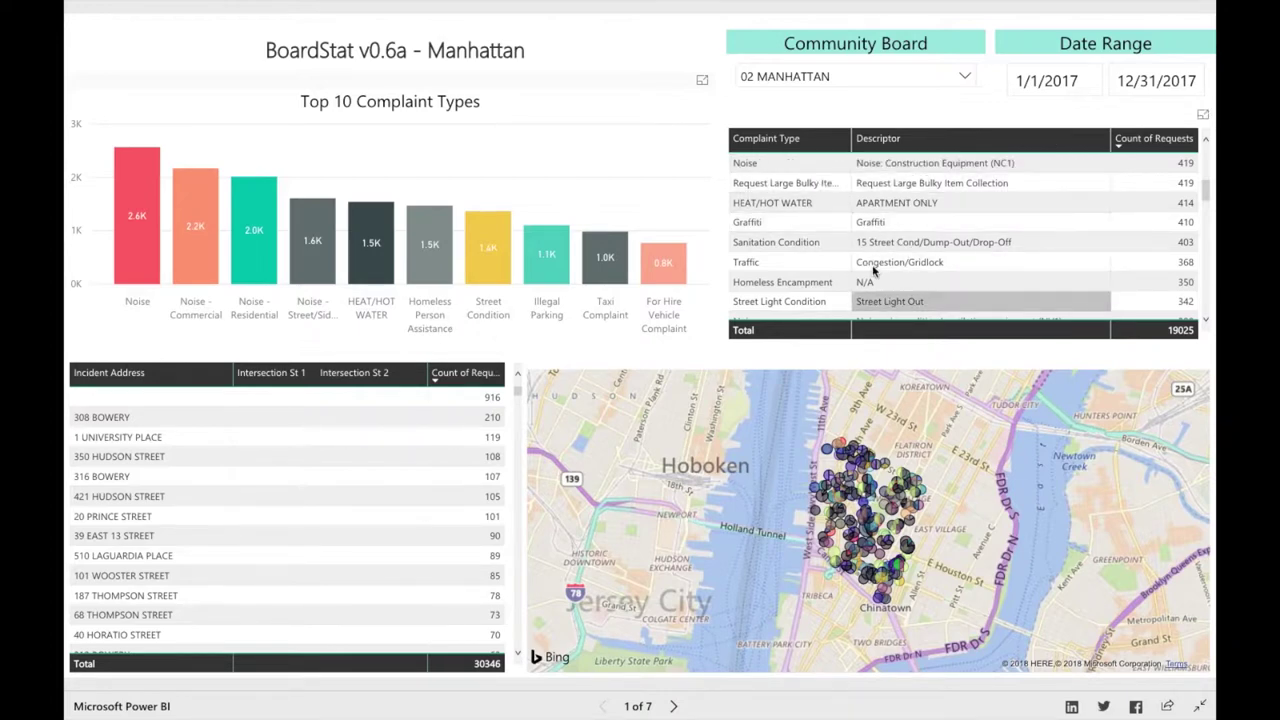
Cross-filter the report to the Noise - Commercial bar in Top 10 Complaint Types
scroll(815, 258, "down", 5)
scroll(814, 258, "up", 5)
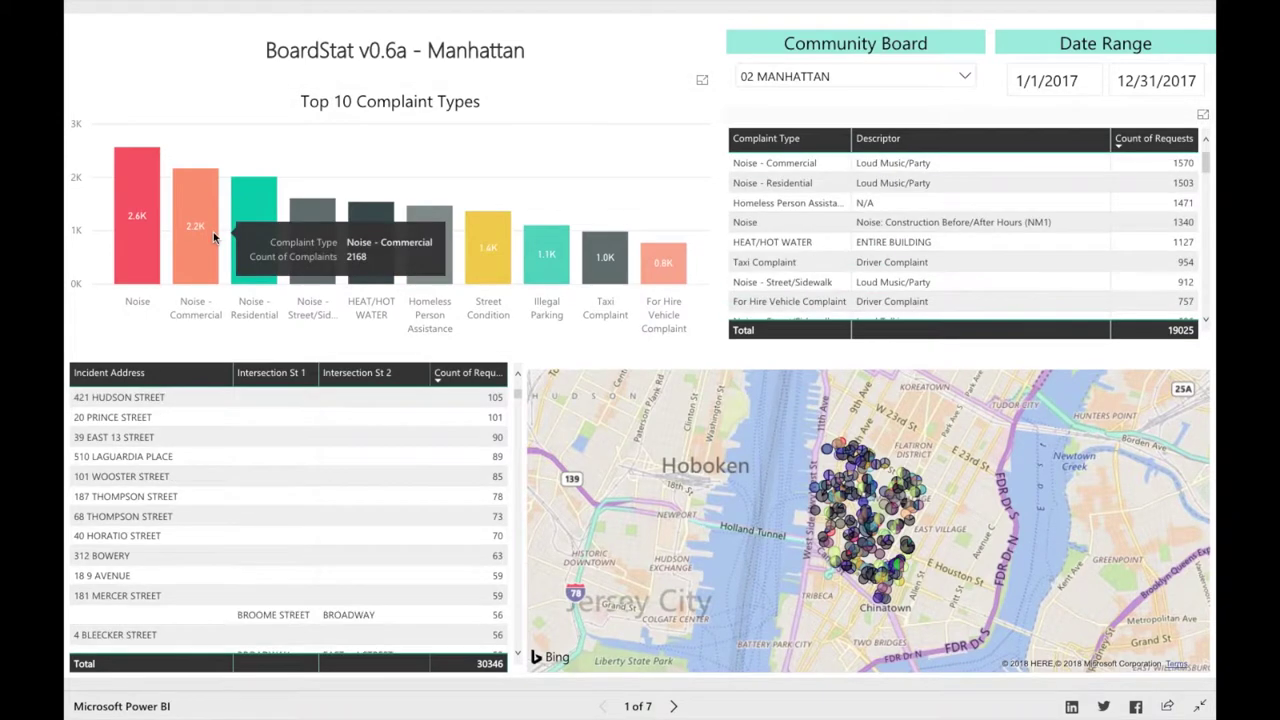
left_click(213, 237)
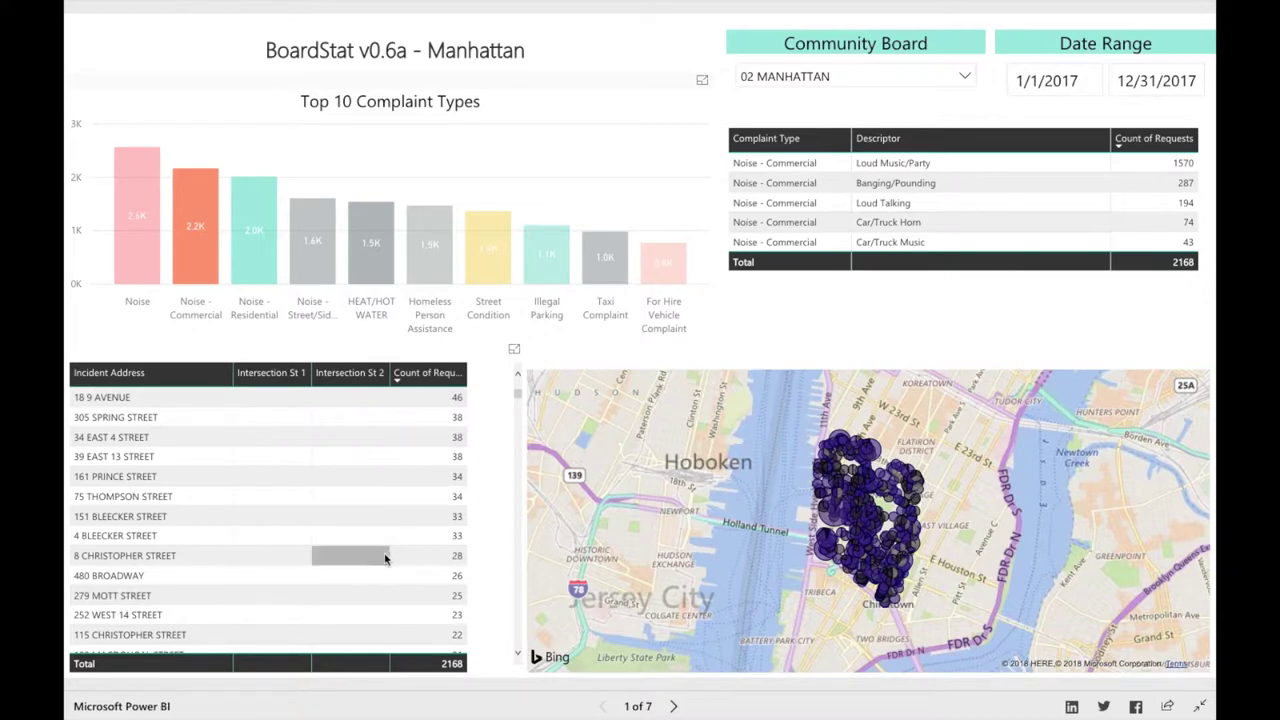
Scroll through the filtered address table, then clear the Noise - Commercial chart highlight
scroll(259, 460, "up", 2)
scroll(259, 460, "down", 8)
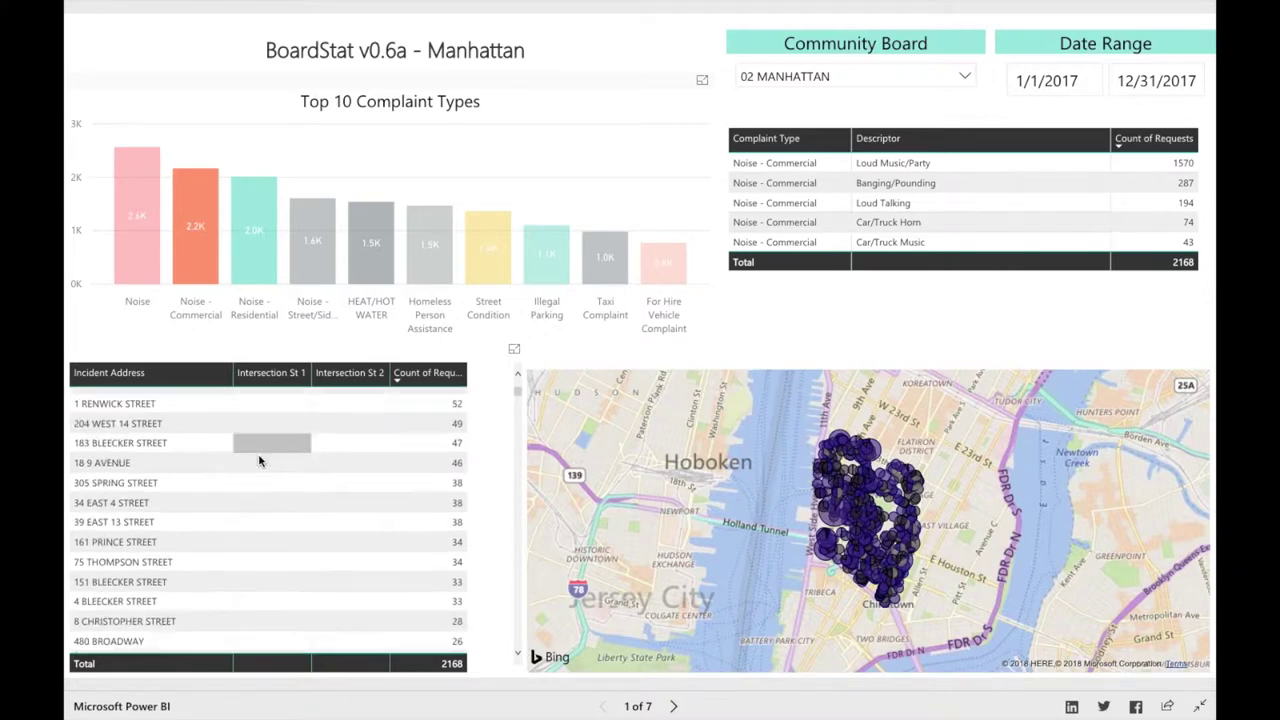
scroll(259, 460, "down", 10)
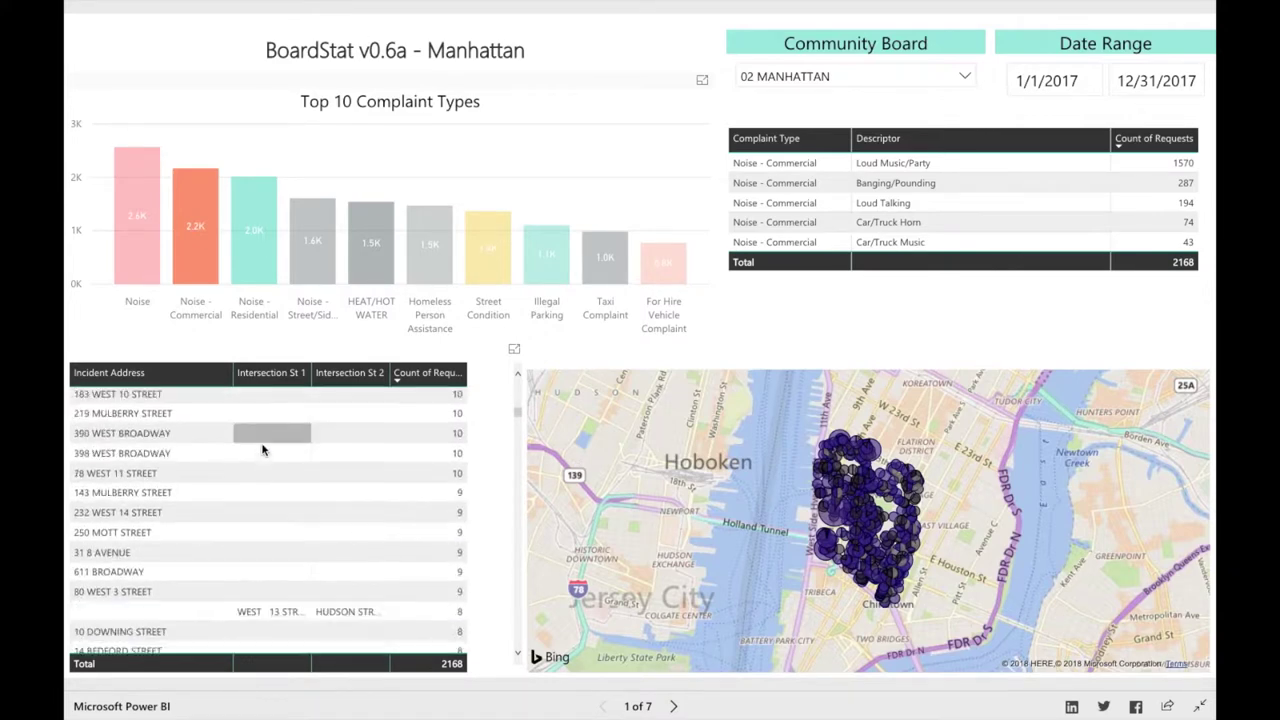
scroll(314, 459, "up", 10)
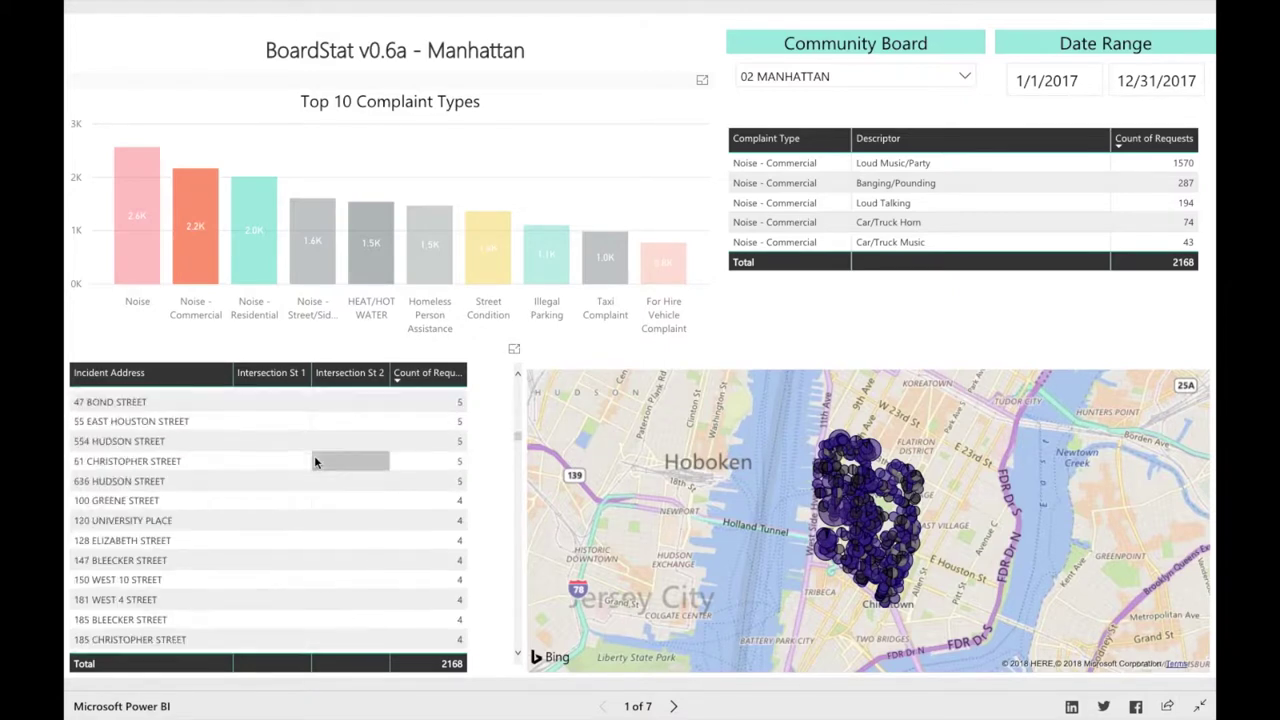
scroll(314, 461, "up", 3)
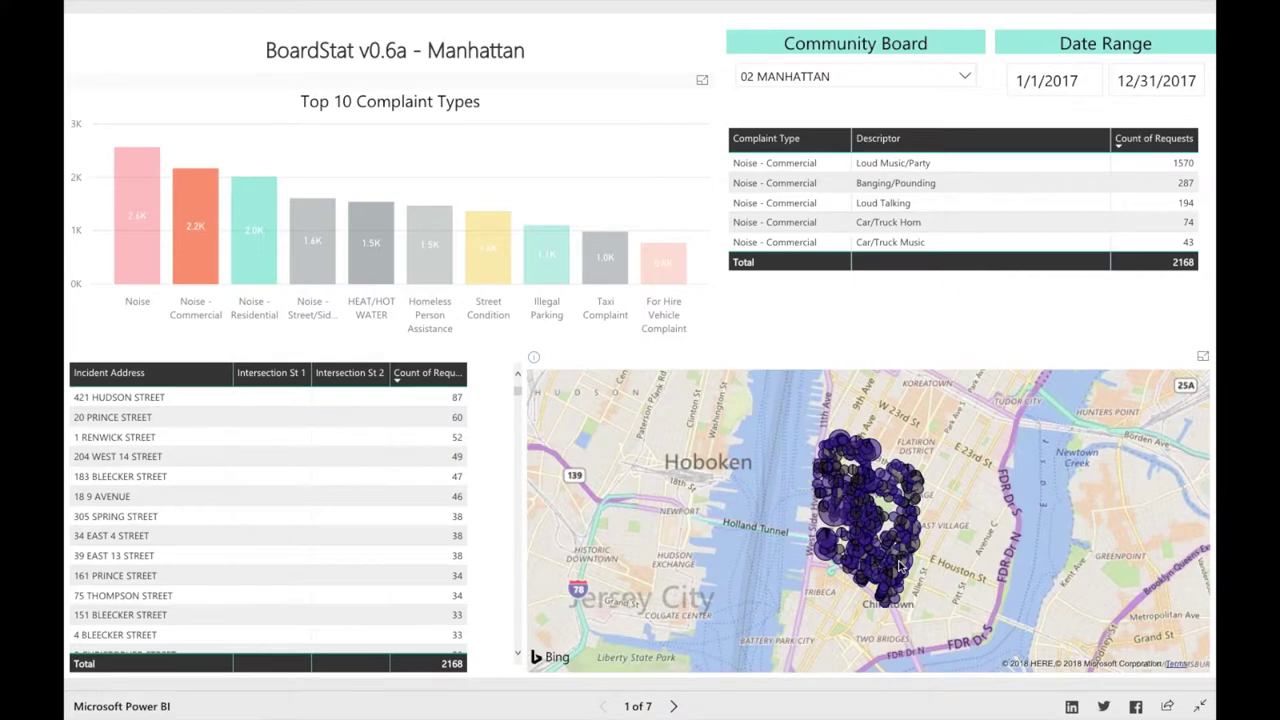
mouse_move(899, 566)
left_click(317, 149)
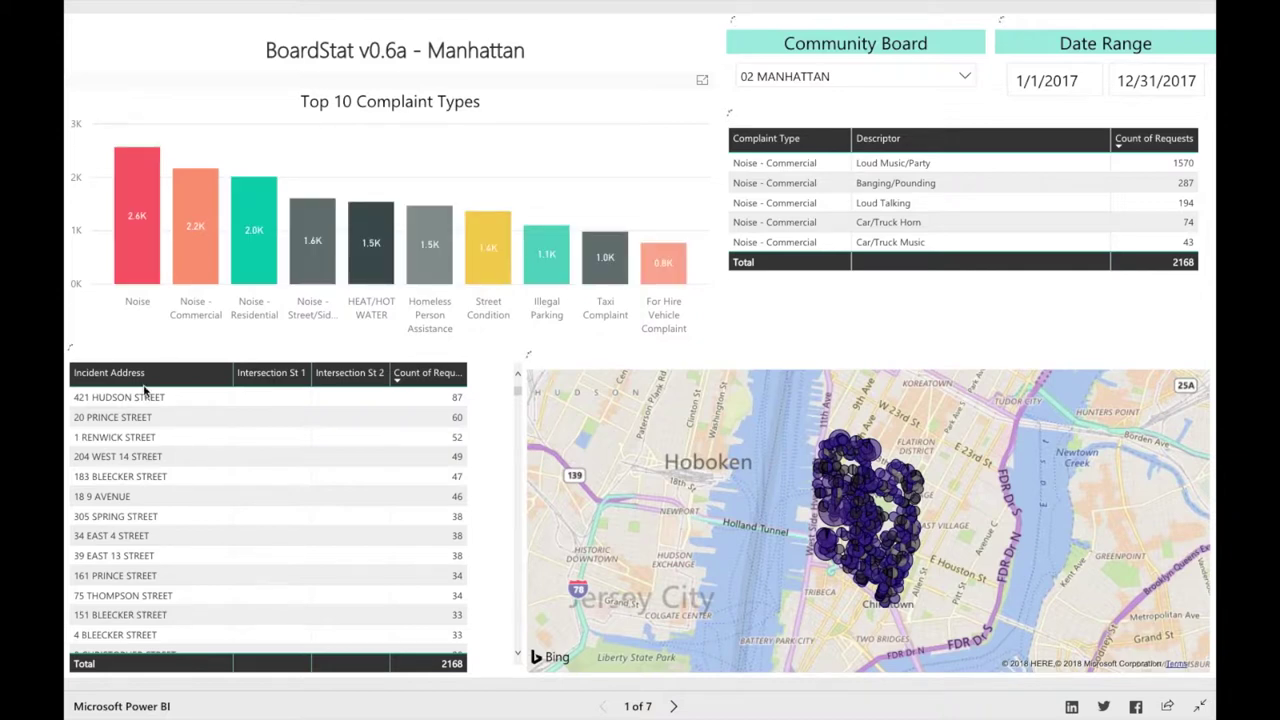